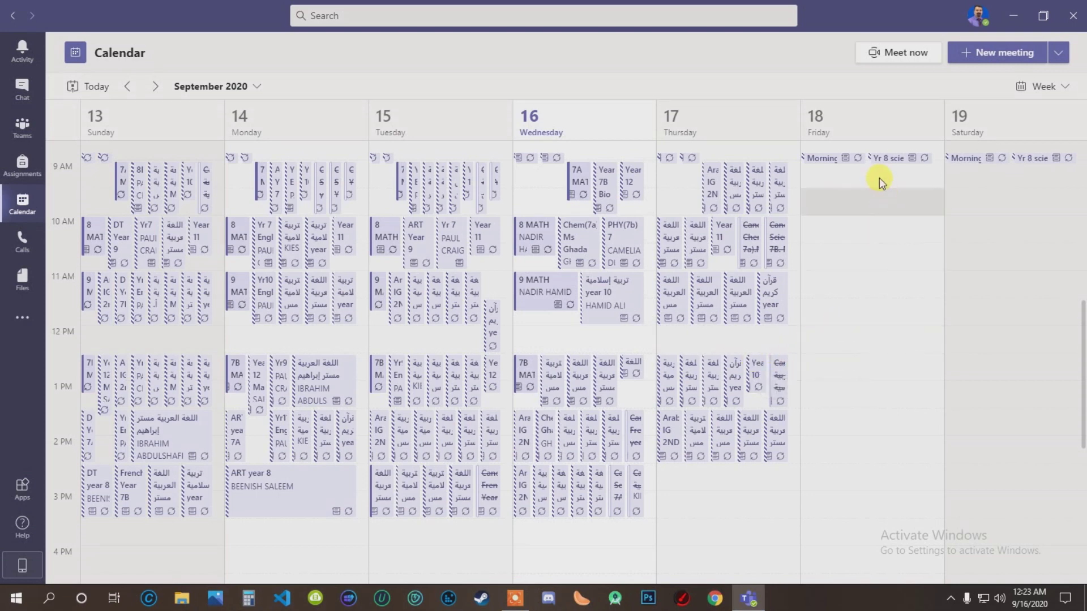
# Start an instant meeting with Meet now, then move and shrink its pre-join setup window
pyautogui.click(891, 65)
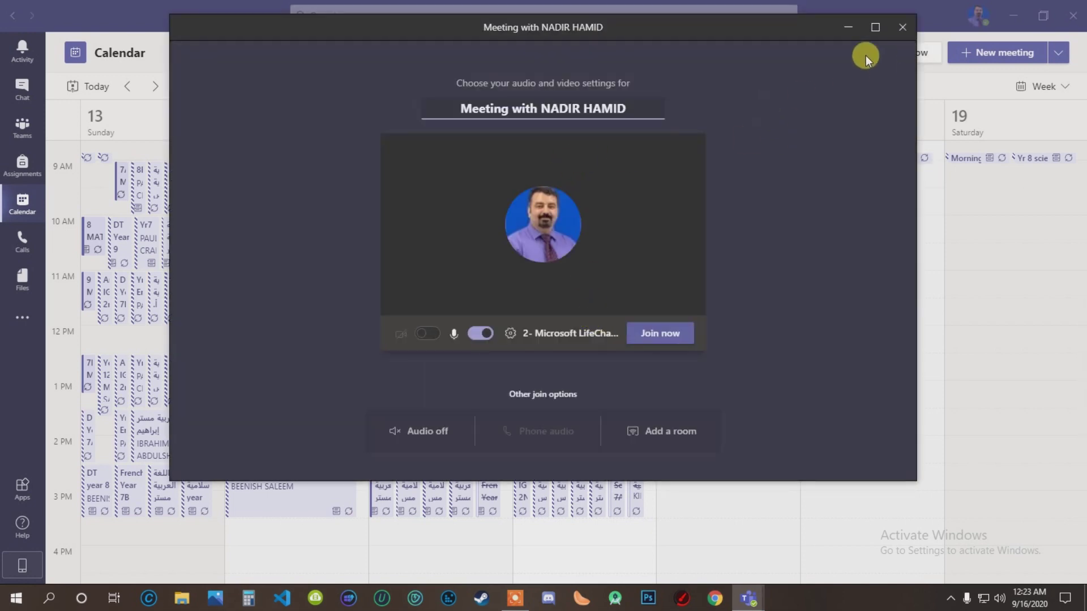
pyautogui.moveTo(726, 26); pyautogui.dragTo(655, 94)
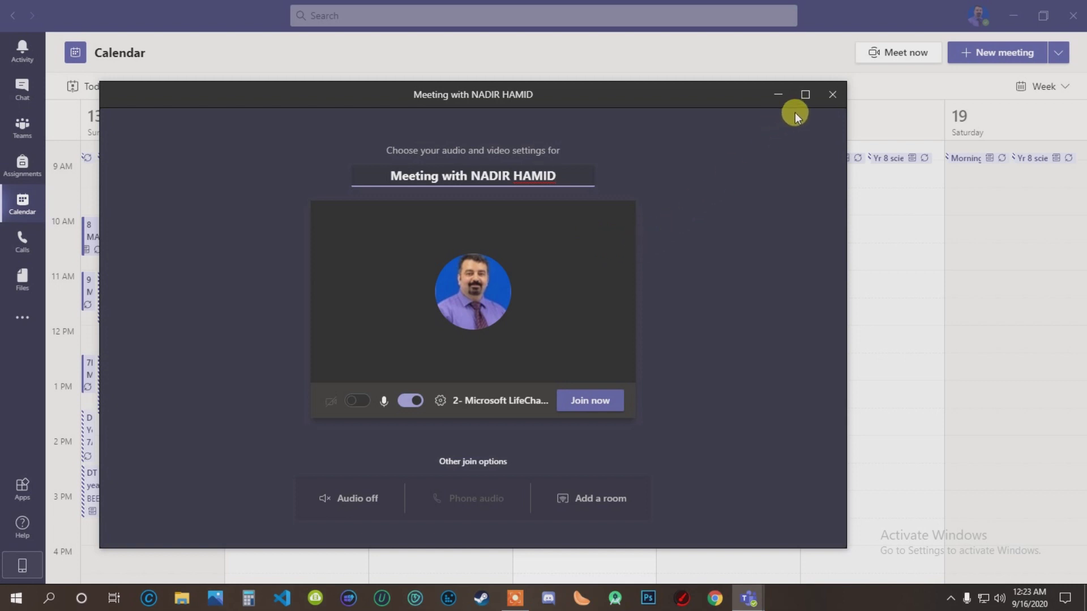
pyautogui.moveTo(838, 544); pyautogui.dragTo(629, 478)
pyautogui.moveTo(335, 93); pyautogui.dragTo(568, 92)
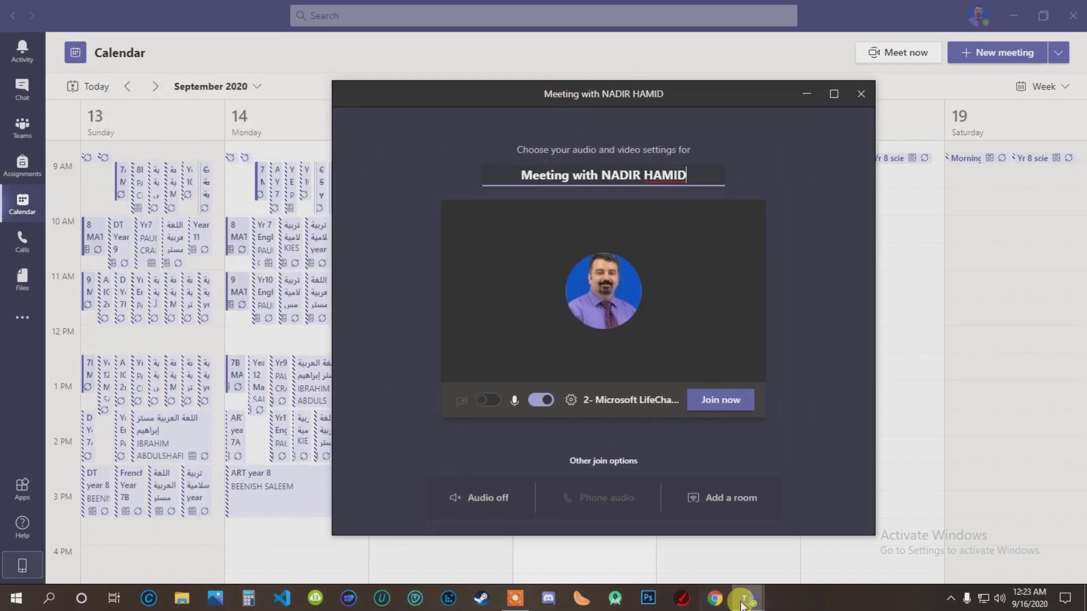
# Bring the main calendar window forward and switch it to the Teams view
pyautogui.moveTo(744, 600)
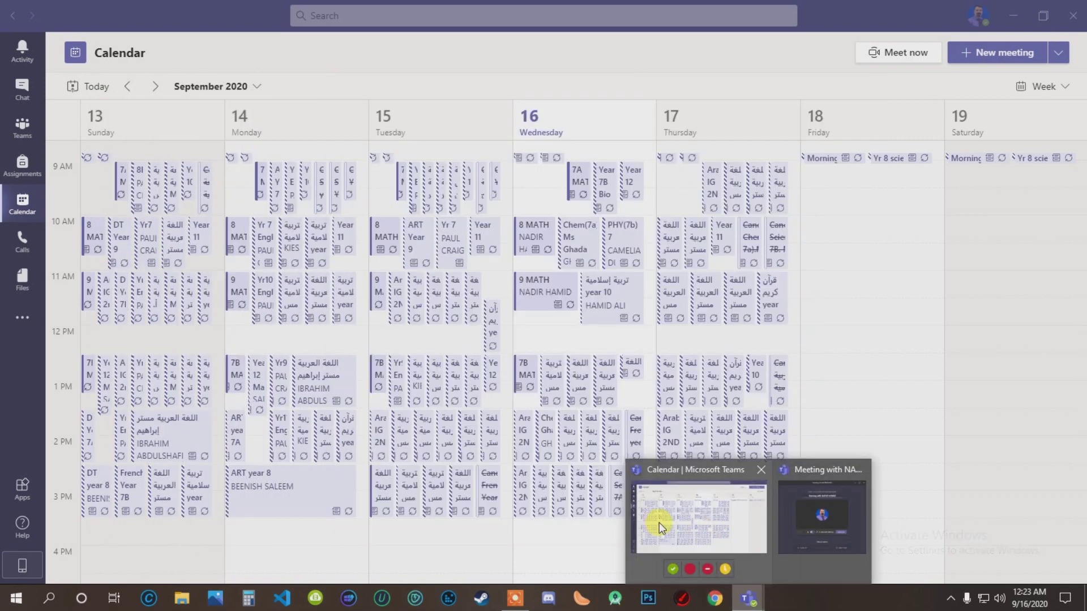
pyautogui.click(696, 527)
pyautogui.click(22, 126)
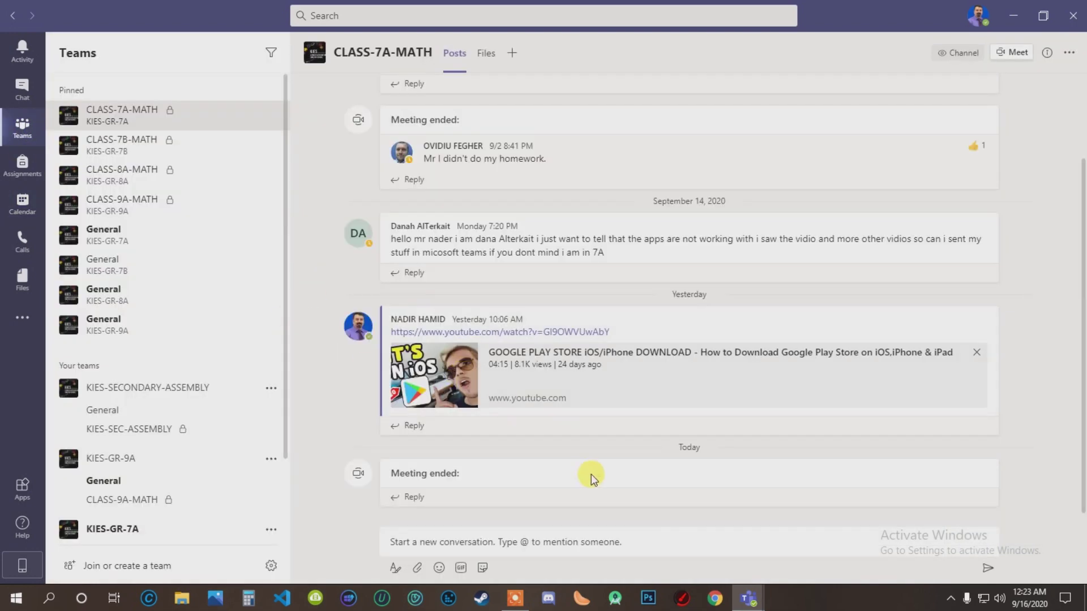
# Bring the meeting setup window to the front and maximize it to fill the screen
pyautogui.moveTo(756, 603)
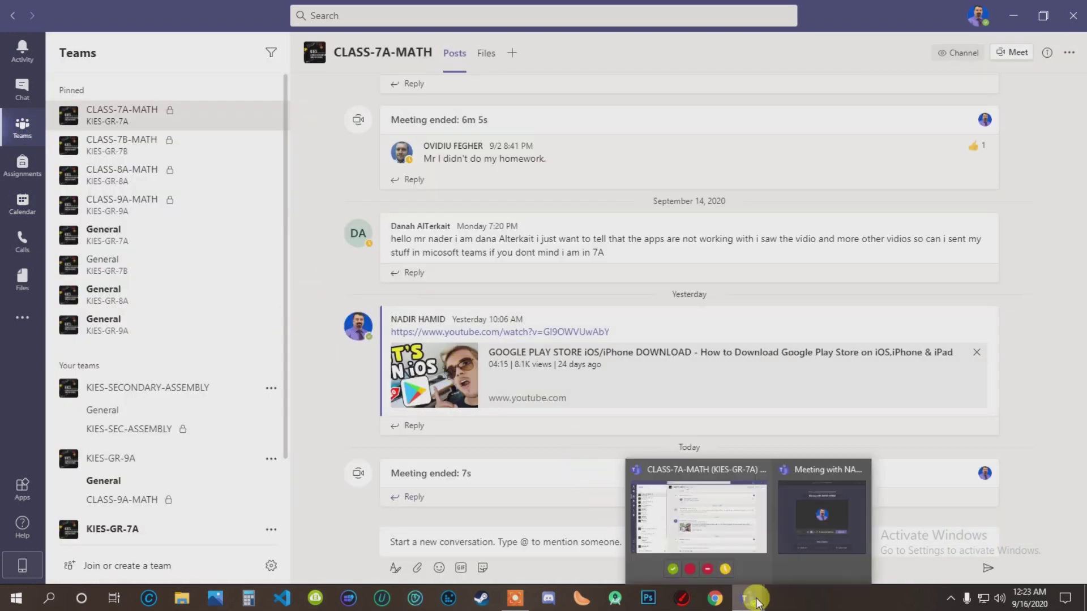
pyautogui.click(789, 538)
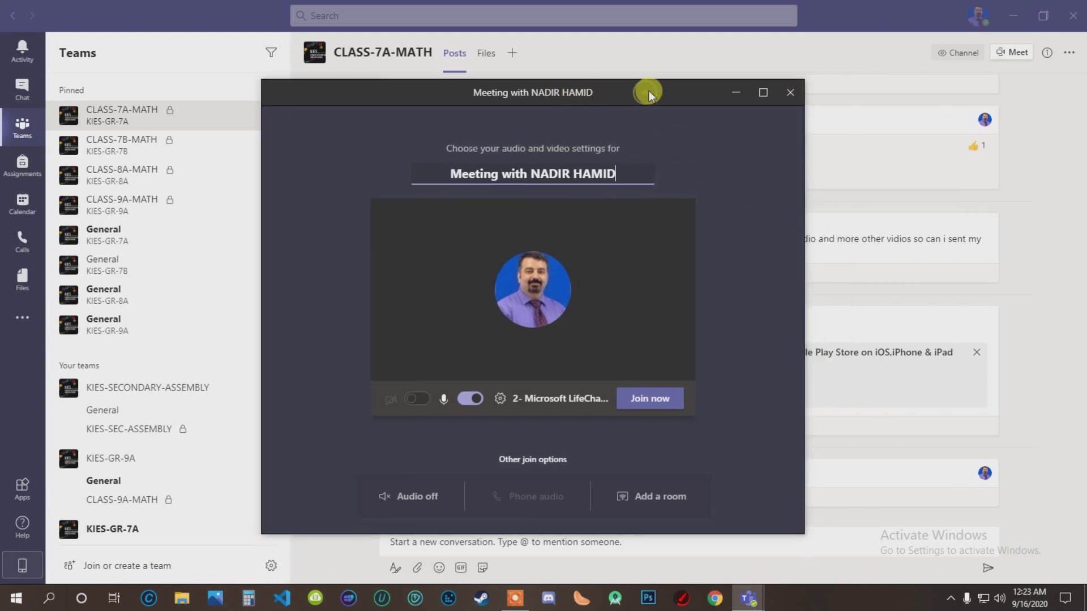
pyautogui.click(761, 93)
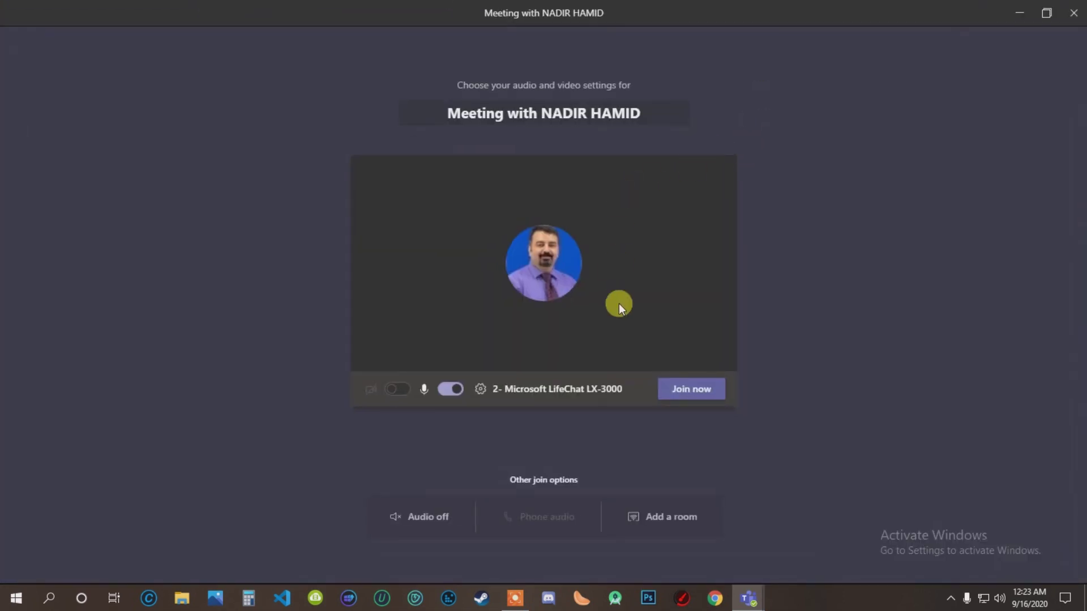
# Join the meeting, restore and reposition its window, and show the Calendar in the main window
pyautogui.click(696, 391)
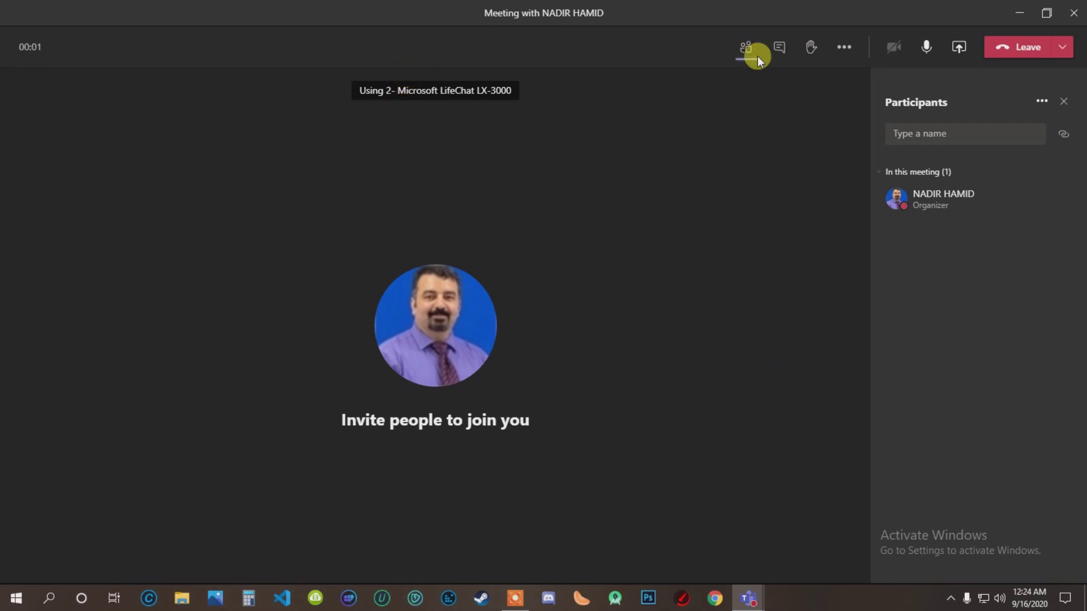
pyautogui.click(1046, 13)
pyautogui.moveTo(604, 93); pyautogui.dragTo(567, 91)
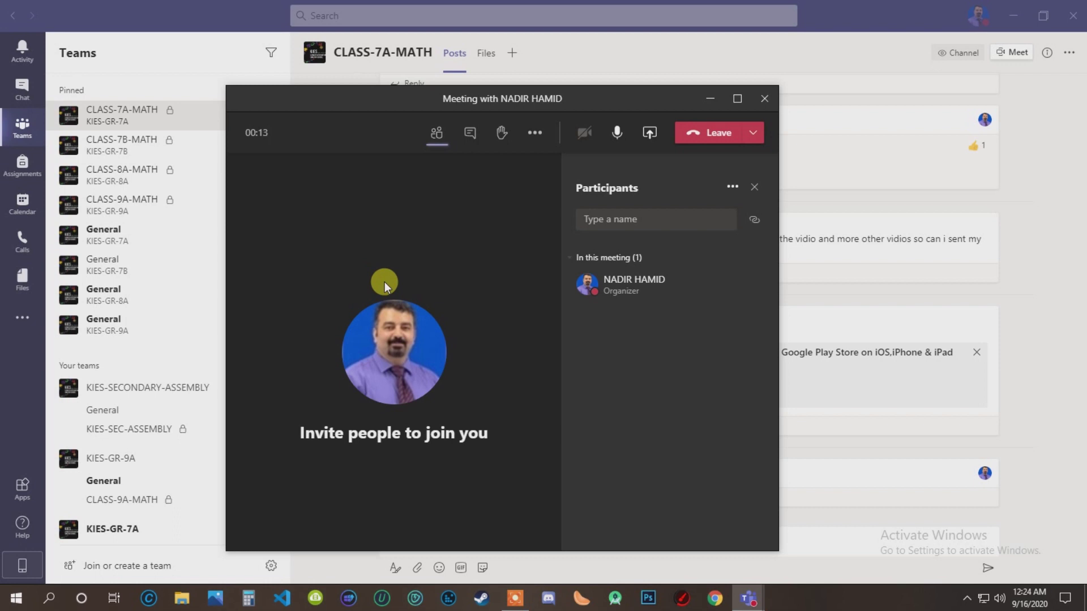
pyautogui.moveTo(418, 99); pyautogui.dragTo(680, 106)
pyautogui.click(23, 202)
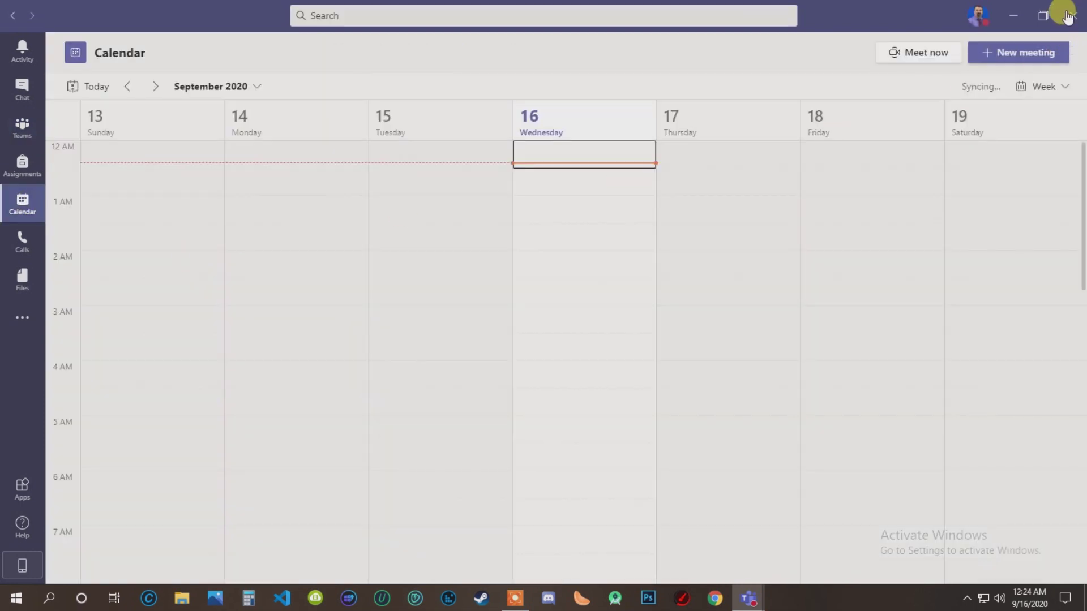
# Rearrange the main and meeting windows, ending with the meeting window maximized over the maximized calendar
pyautogui.click(1043, 15)
pyautogui.moveTo(777, 44); pyautogui.dragTo(646, 54)
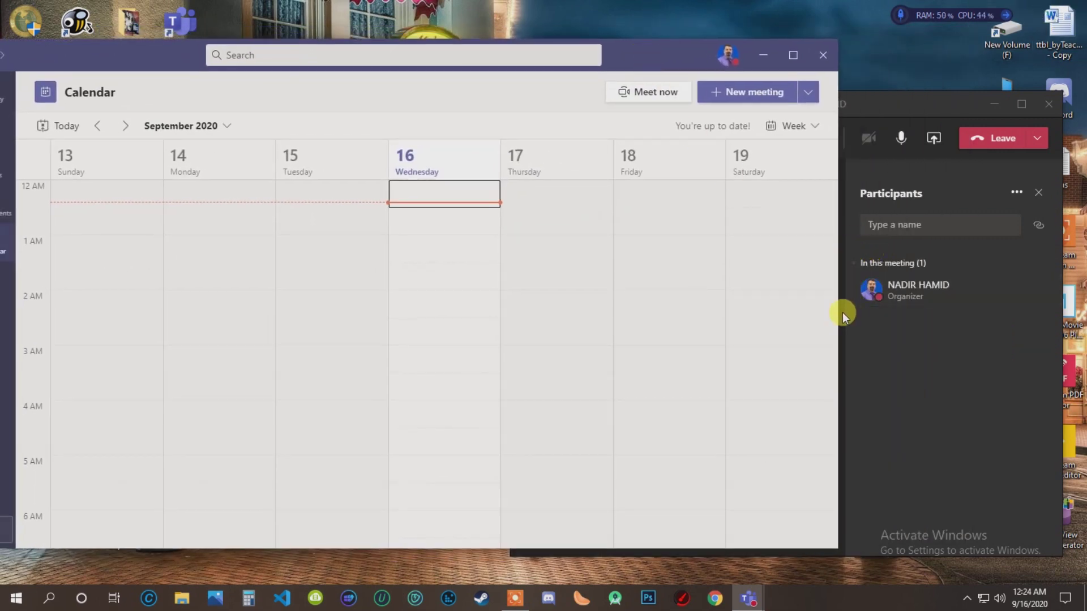
pyautogui.click(850, 101)
pyautogui.moveTo(870, 105); pyautogui.dragTo(601, 136)
pyautogui.doubleClick(626, 52)
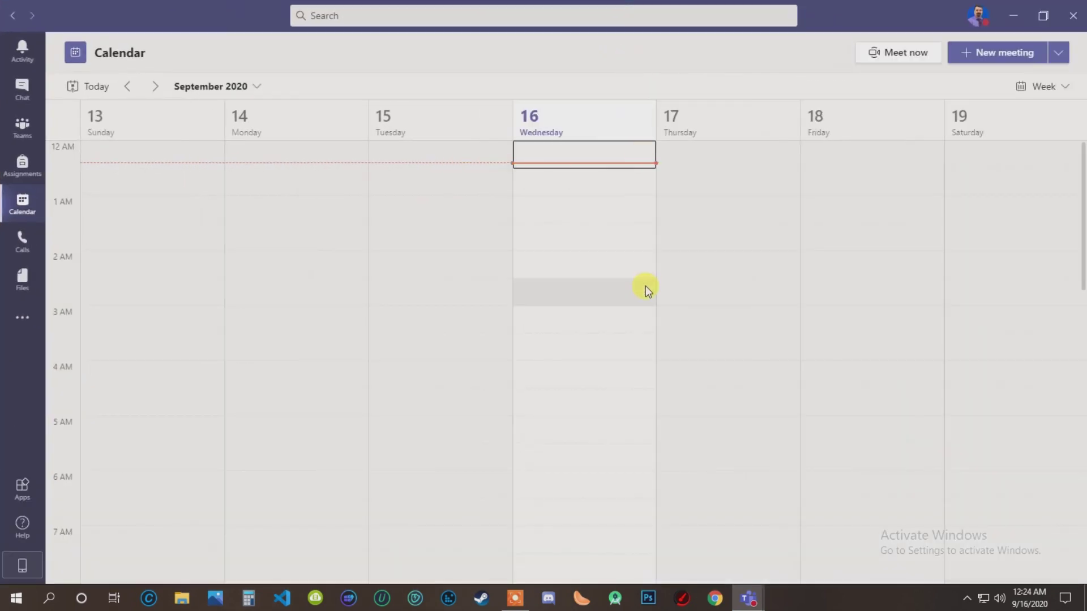
pyautogui.hotkey('alt', 'Tab')
pyautogui.doubleClick(620, 138)
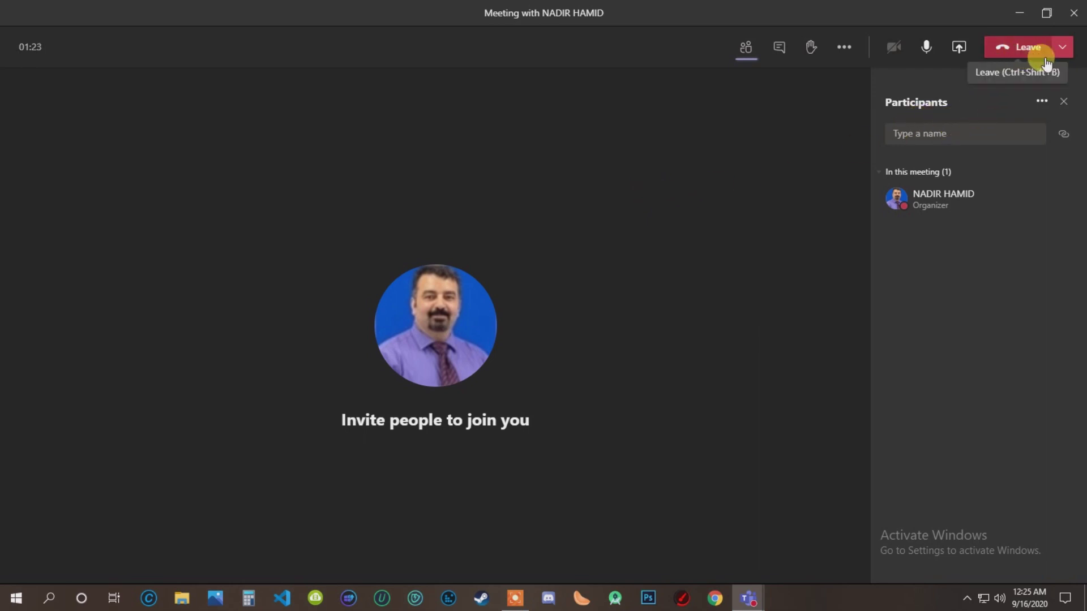
# Check and dismiss the leave options, then show the meeting chat panel and the share tray
pyautogui.click(1062, 47)
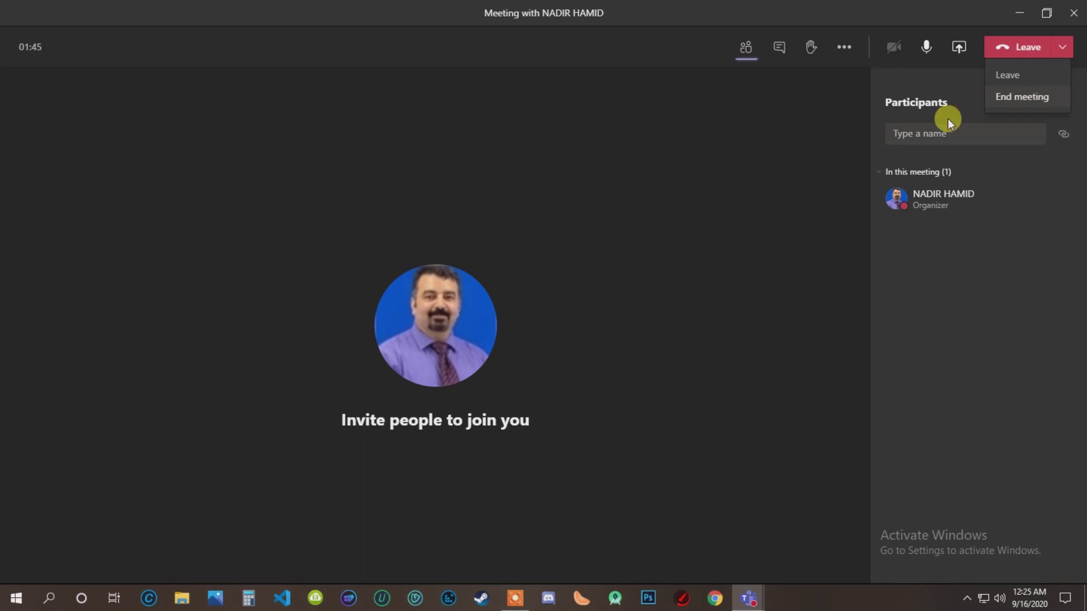
pyautogui.click(764, 145)
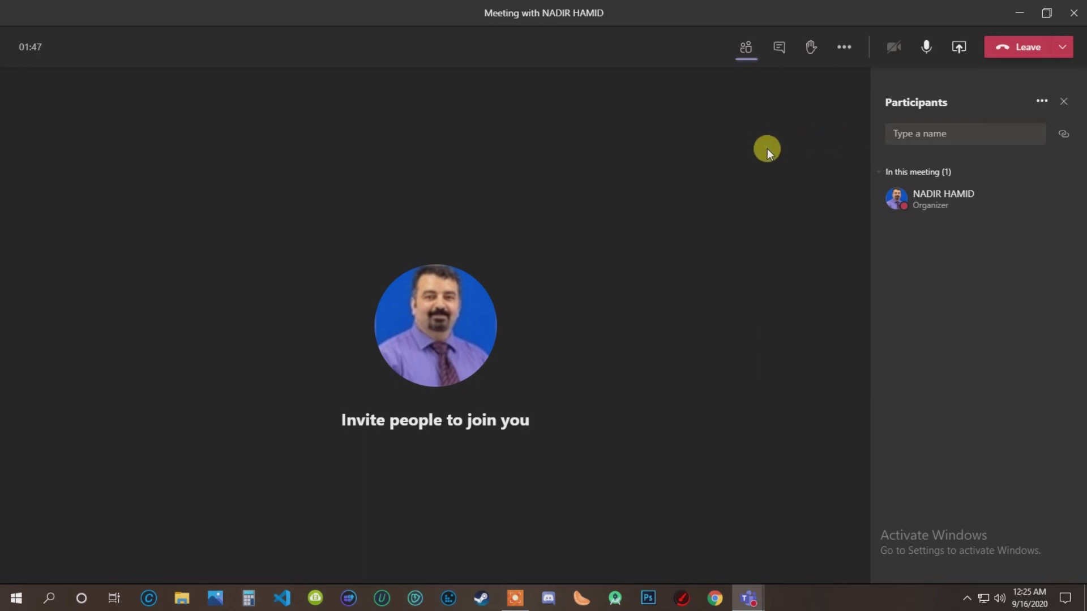
pyautogui.click(779, 51)
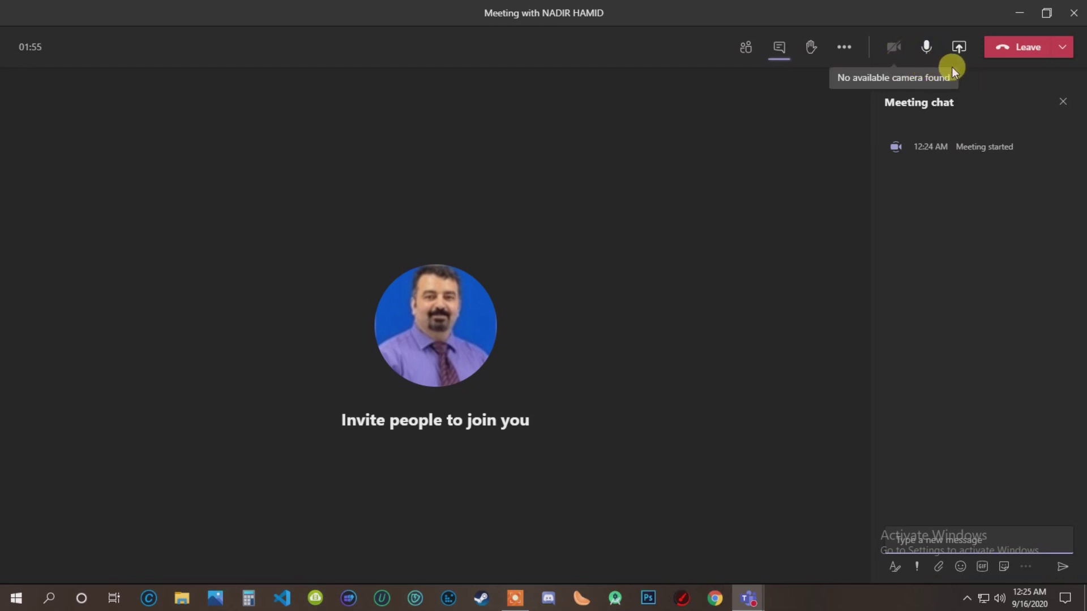
pyautogui.click(957, 53)
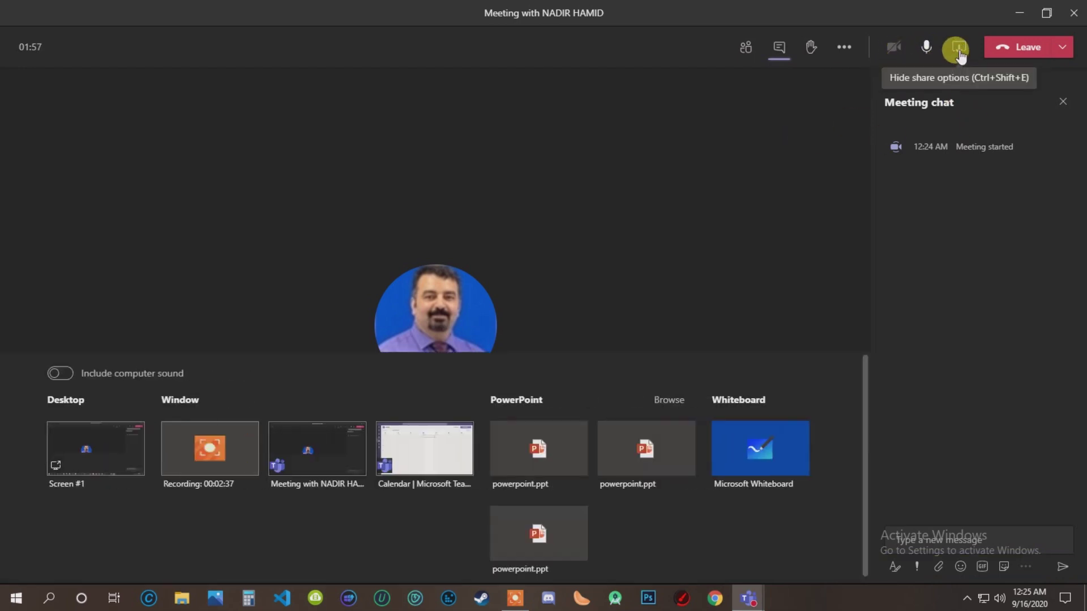
# Close the share tray and show the More actions menu with Gallery view checked
pyautogui.click(958, 54)
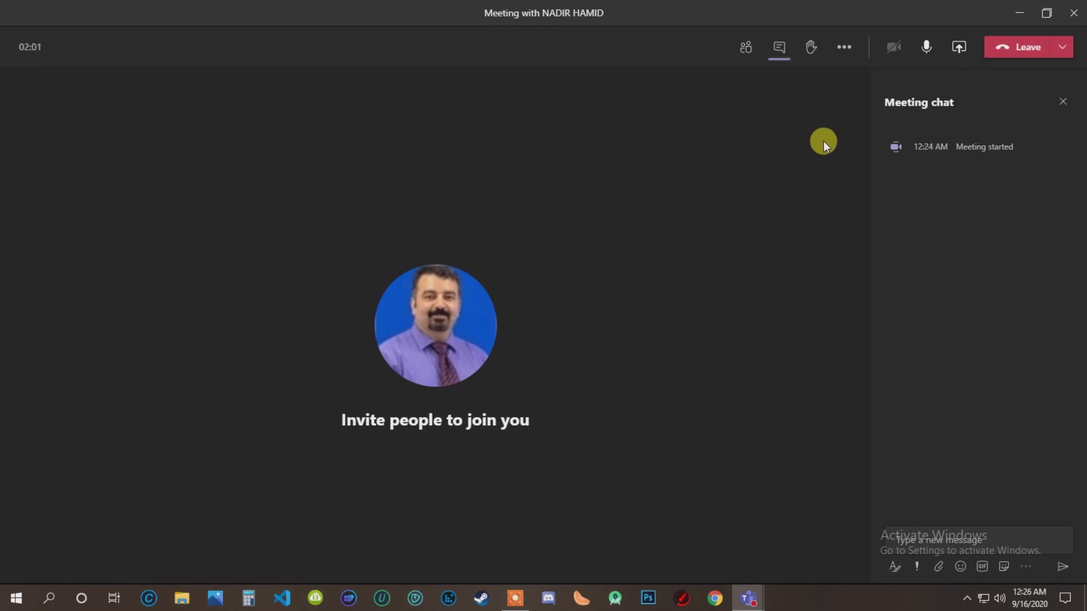
pyautogui.click(849, 55)
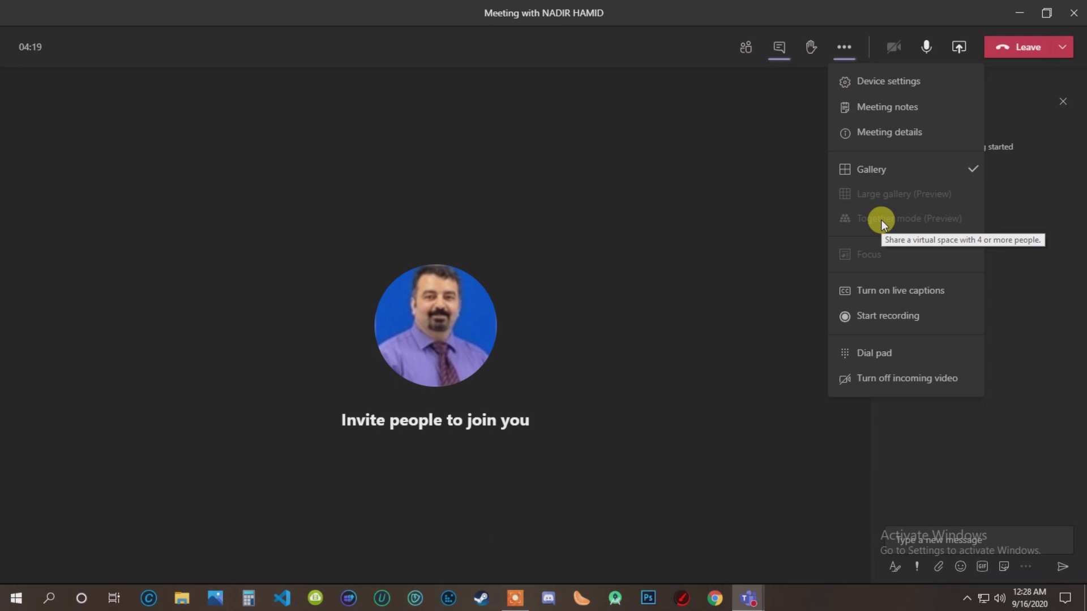
# End the meeting for everyone from the Leave dropdown and confirm with End
pyautogui.click(671, 205)
pyautogui.click(1062, 47)
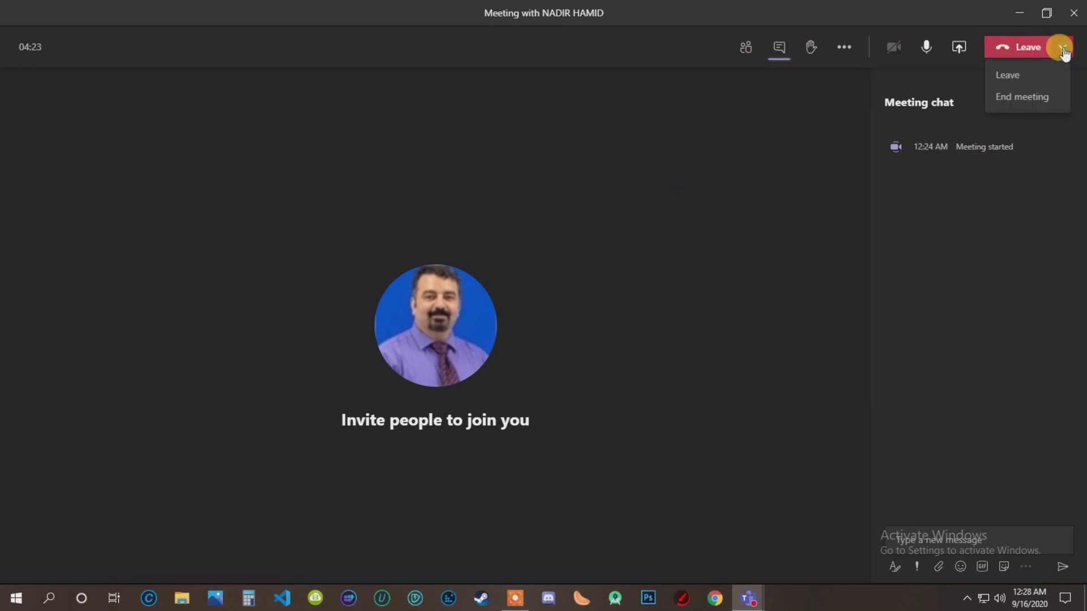
pyautogui.click(1030, 102)
pyautogui.click(648, 320)
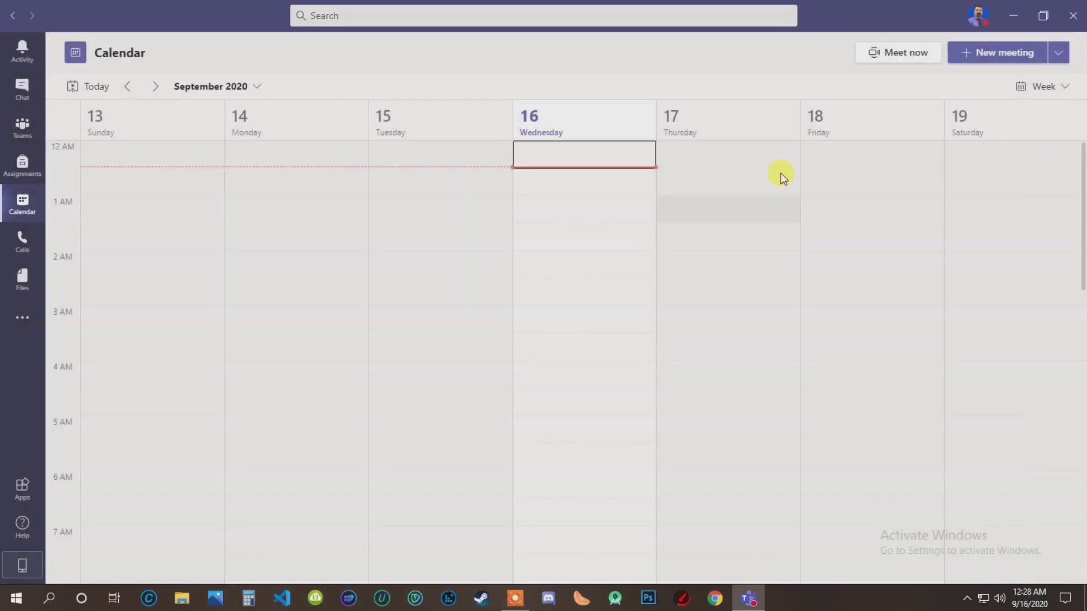
# Restore the Teams window, move it up and right, enlarge it, and show the profile menu
pyautogui.click(1043, 15)
pyautogui.moveTo(636, 53); pyautogui.dragTo(671, 20)
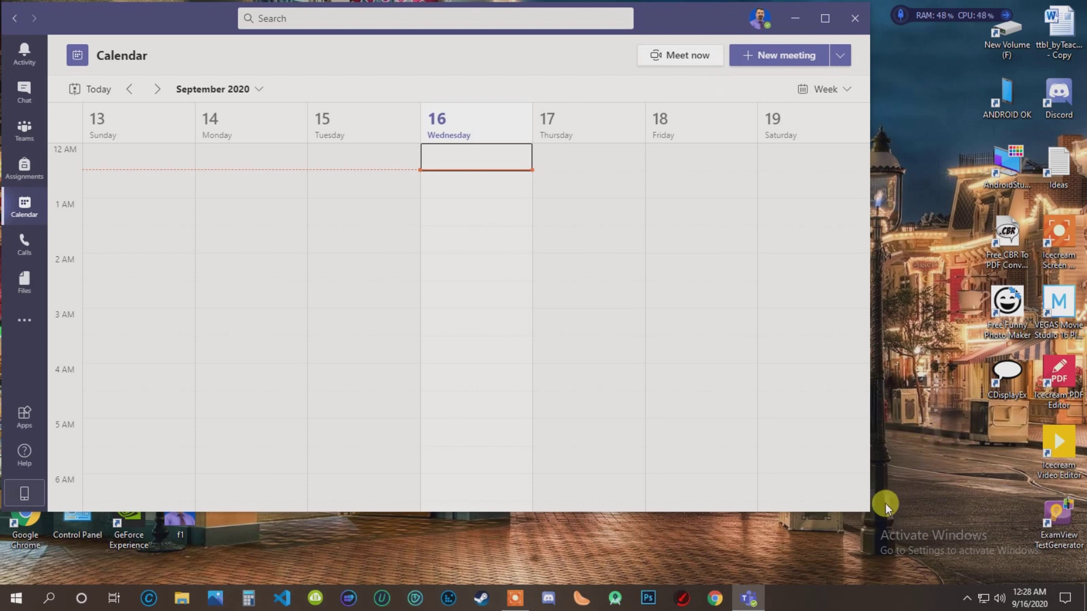
pyautogui.moveTo(866, 505); pyautogui.dragTo(1036, 566)
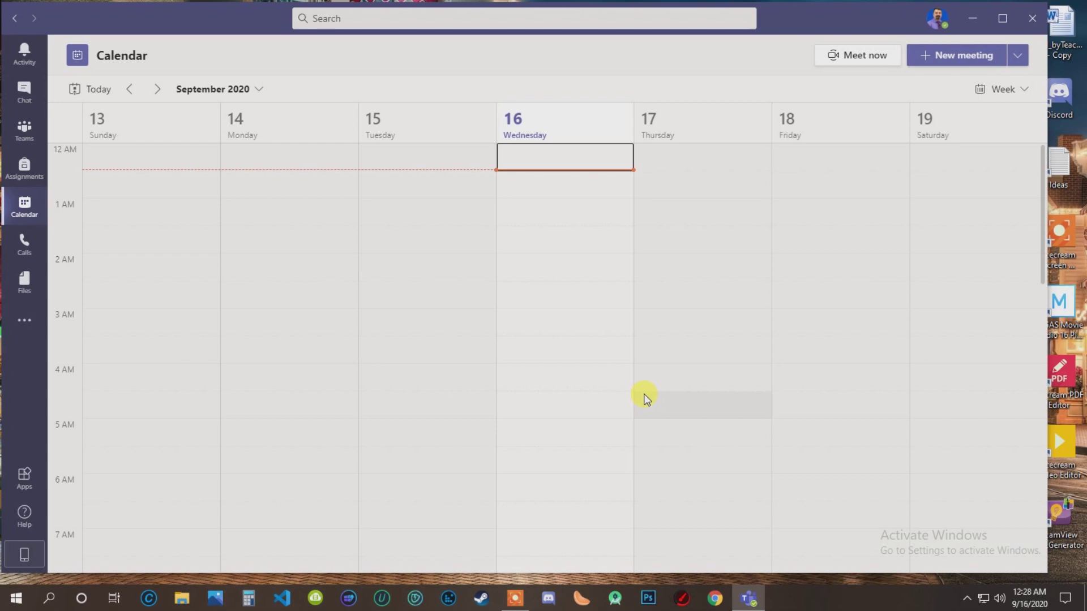
pyautogui.click(929, 23)
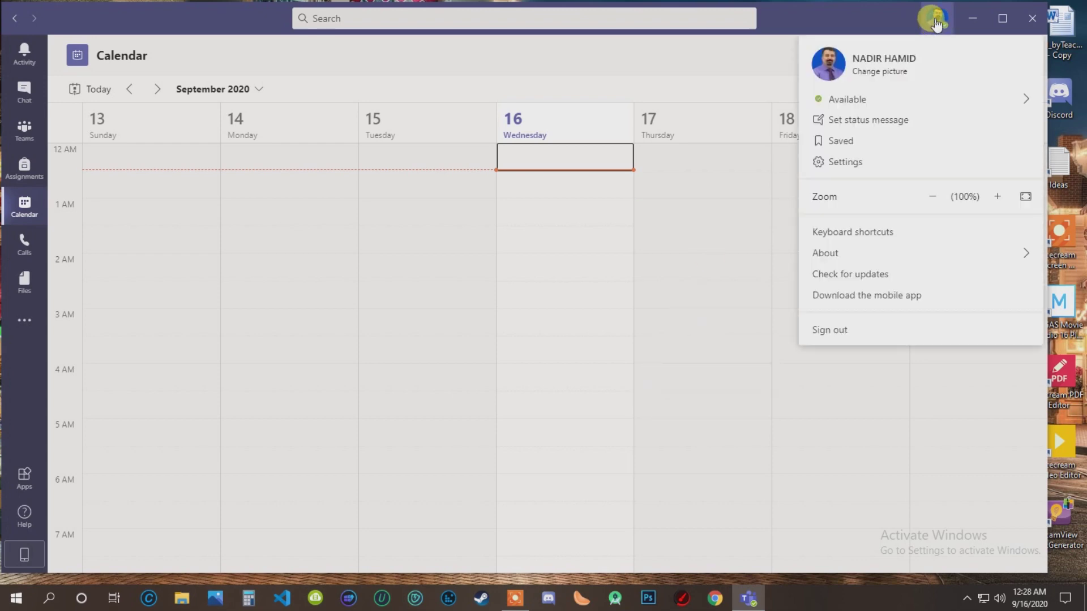
# Toggle 'Turn on new meeting experience' on the Settings General page, then close Settings
pyautogui.click(856, 163)
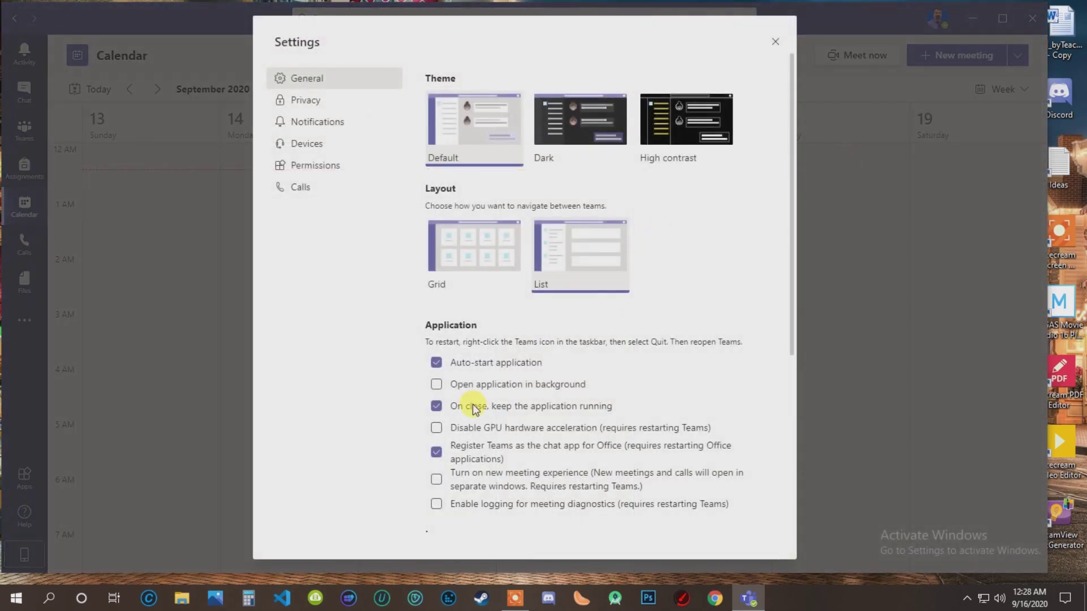
pyautogui.scroll(-1, 474, 404)
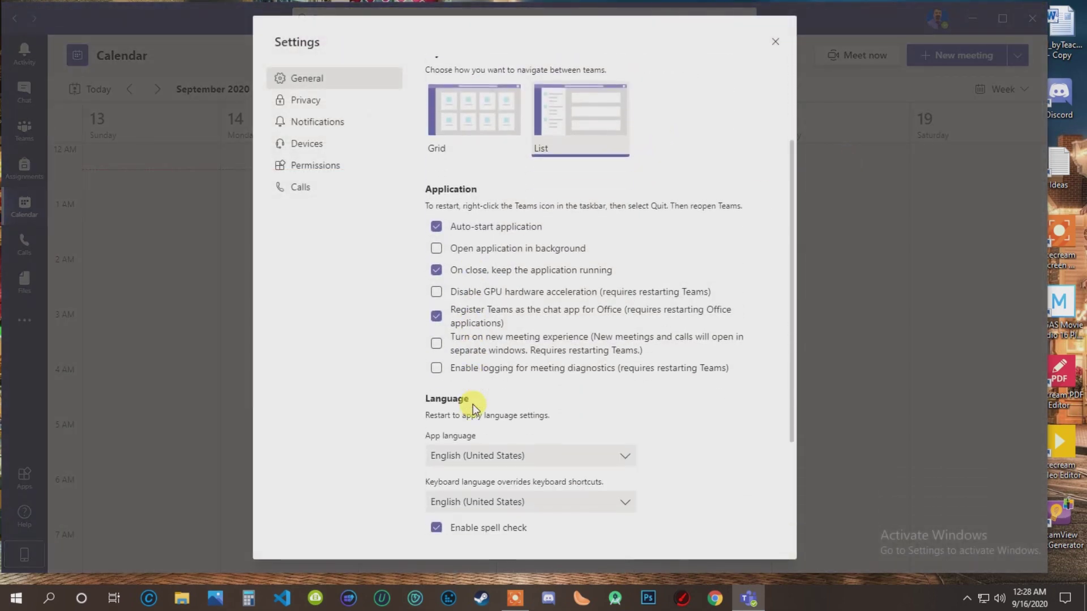
pyautogui.click(436, 346)
pyautogui.click(436, 343)
pyautogui.moveTo(472, 338); pyautogui.dragTo(447, 342)
pyautogui.click(437, 347)
pyautogui.click(775, 41)
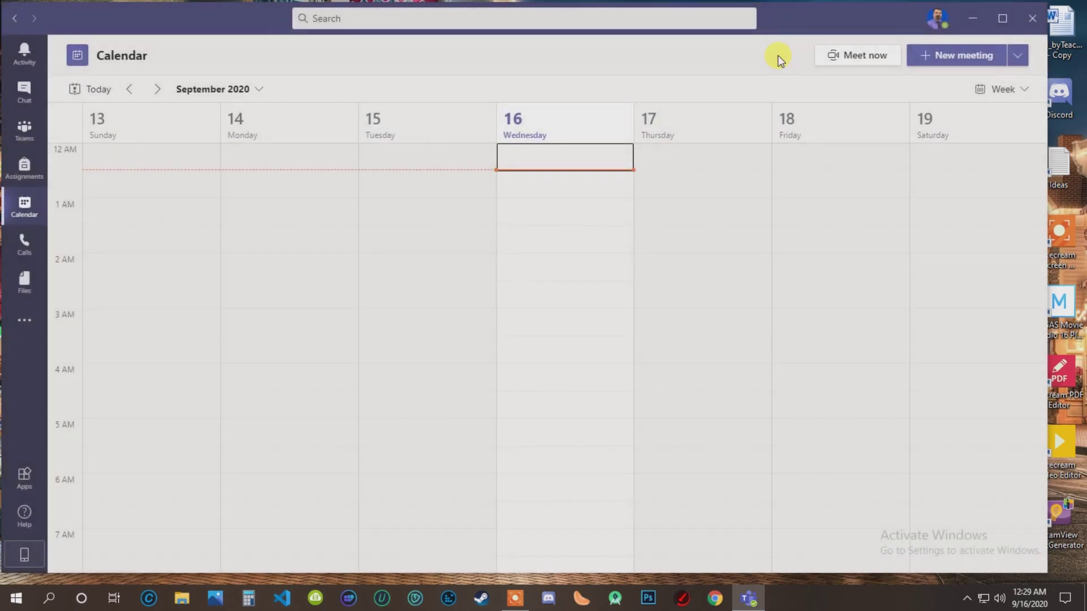
# Close Teams, quit it from its notification-area icon, and relaunch it from the desktop shortcut
pyautogui.click(1032, 18)
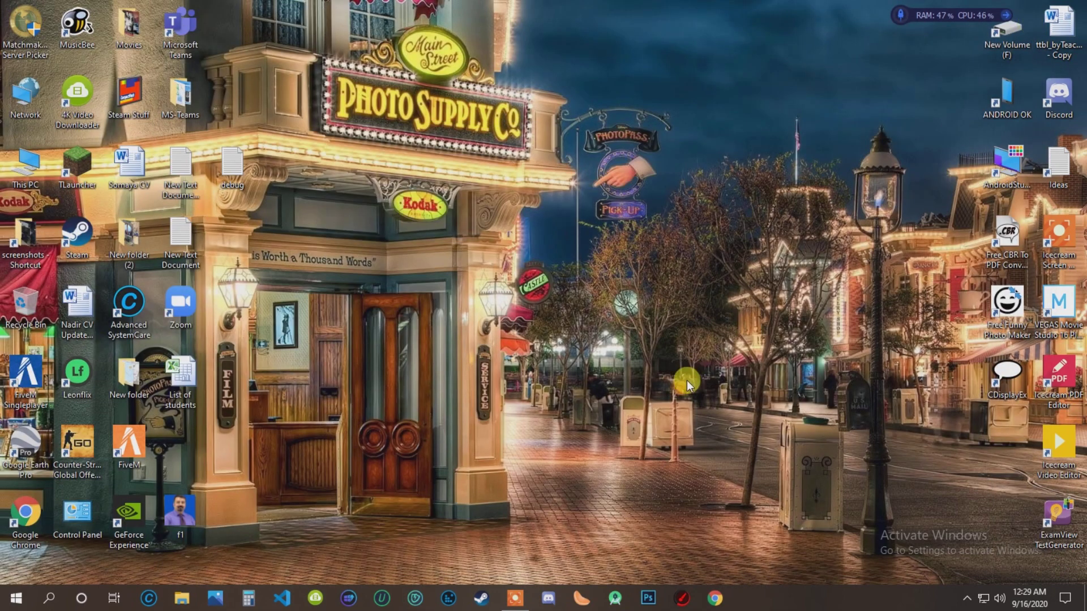
pyautogui.click(967, 598)
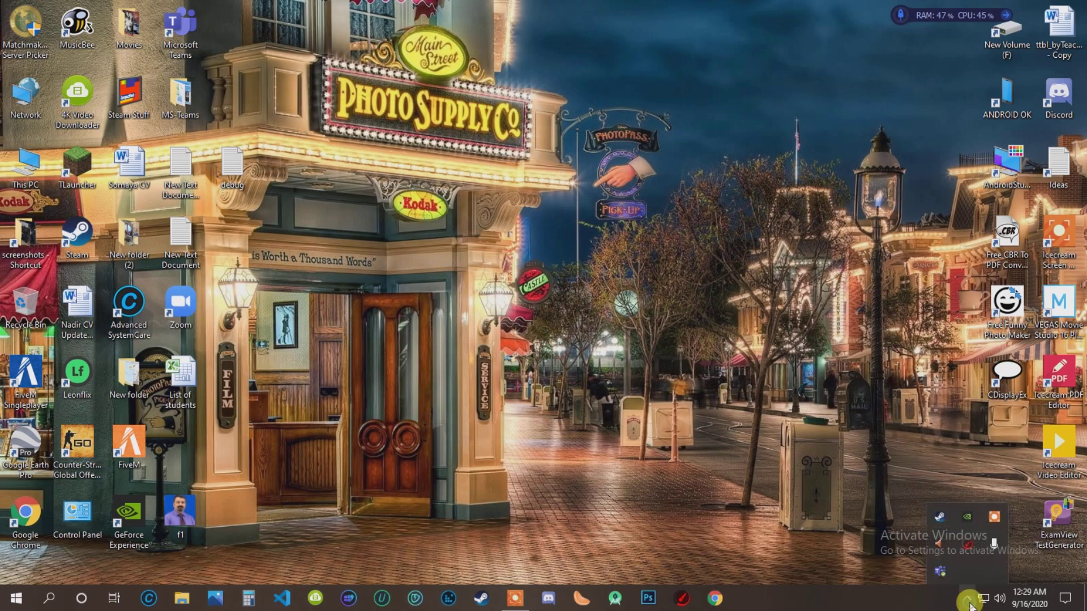
pyautogui.click(951, 577)
pyautogui.rightClick(951, 577)
pyautogui.click(957, 563)
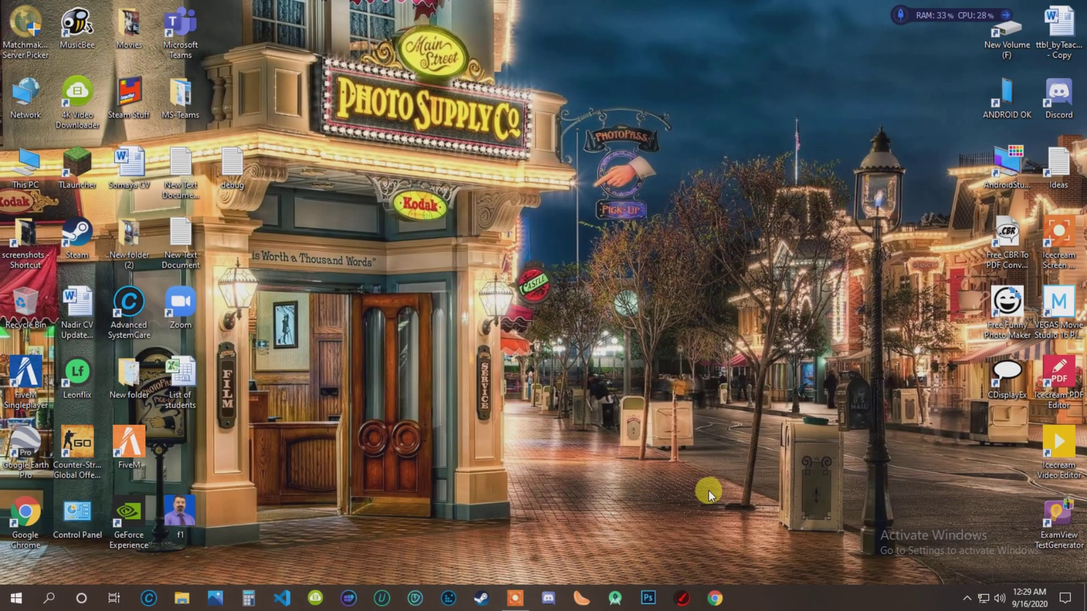
pyautogui.click(188, 33)
pyautogui.doubleClick(188, 34)
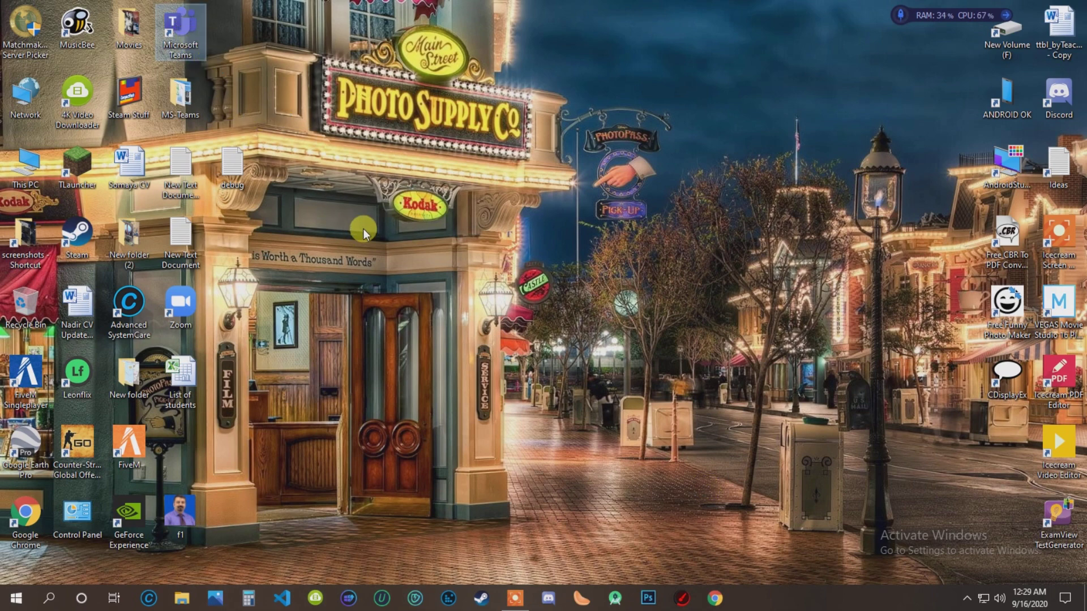